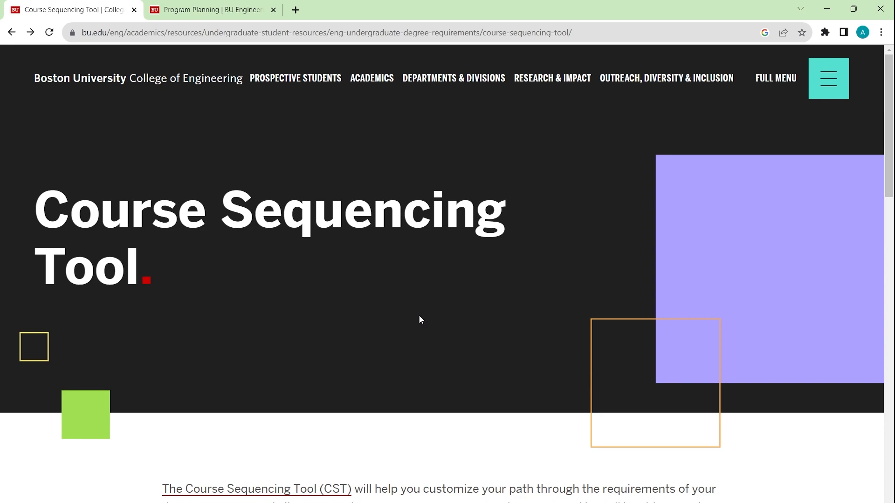
Open the Course Sequencing Tool and choose BME 2027 (133 credits) as the major and class year.
scroll(419, 317, "down", 20)
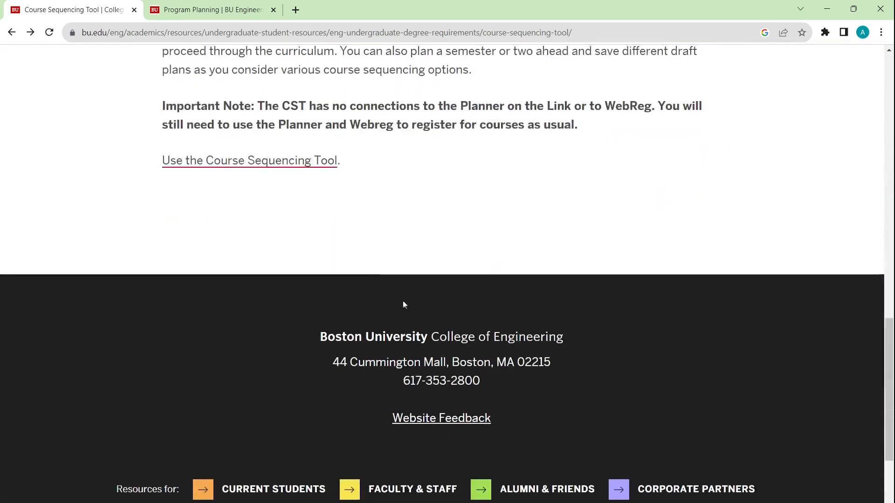
left_click(290, 167)
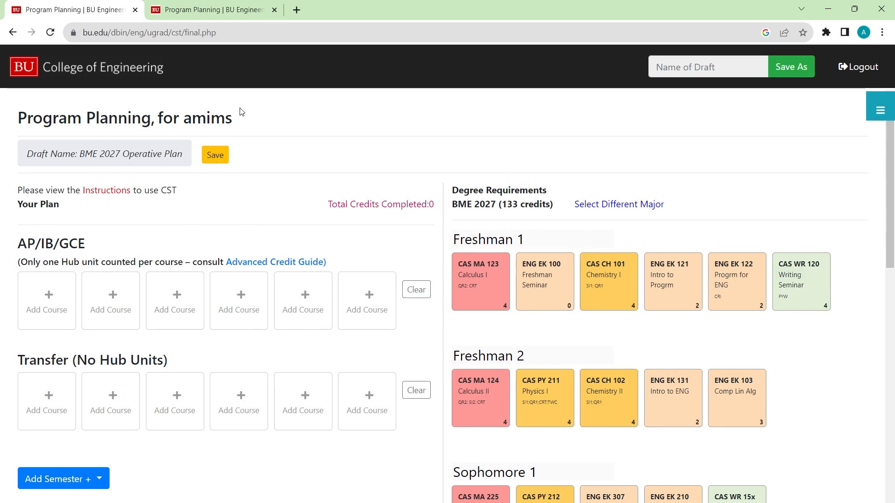
left_click(216, 5)
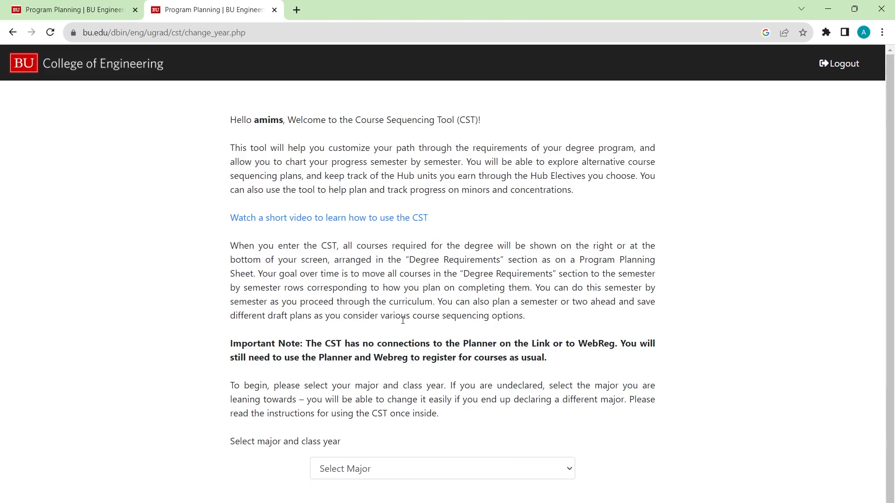
left_click(415, 471)
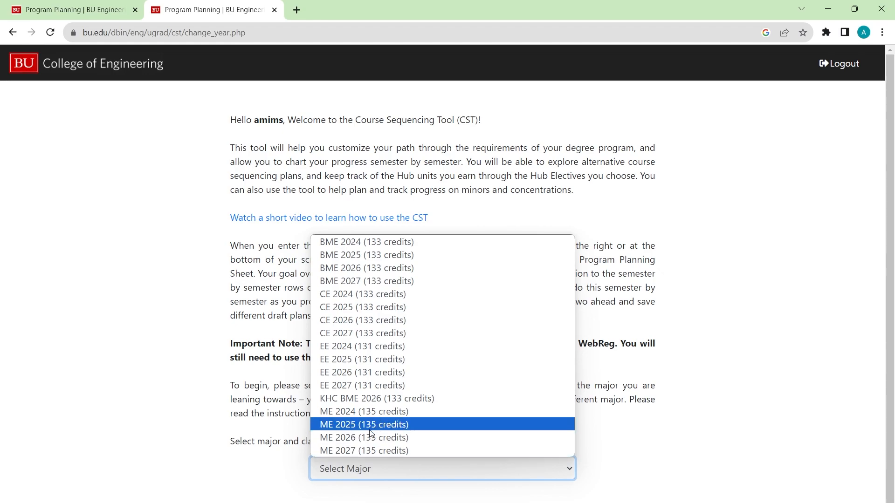
left_click(390, 289)
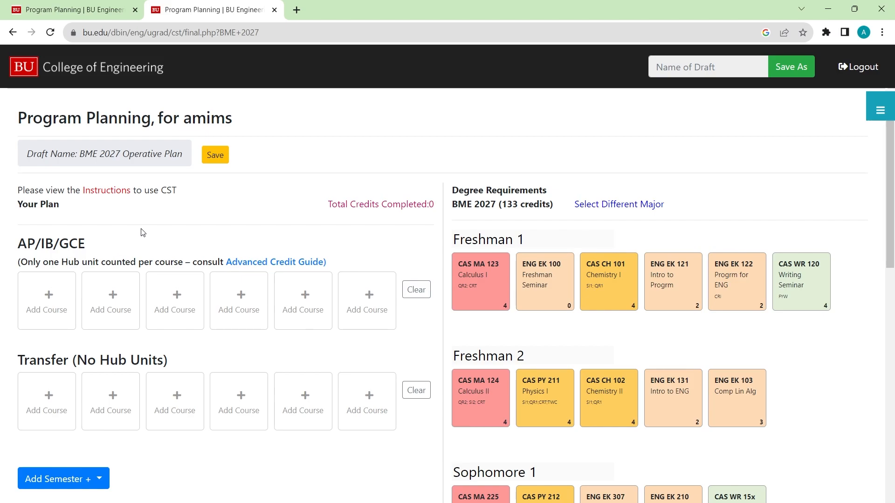
Place CAS MA 123 Calculus I in the first AP/IB/GCE course slot.
left_click(36, 298)
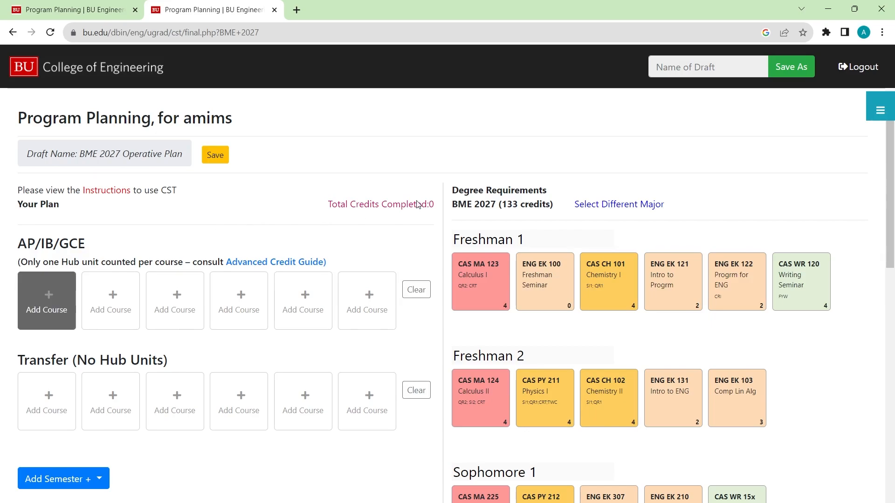
left_click(481, 277)
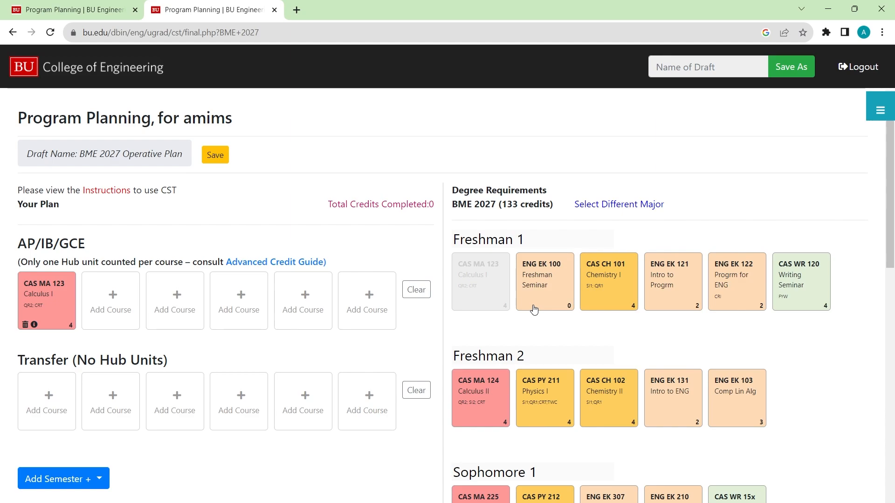
key("ctrl+w")
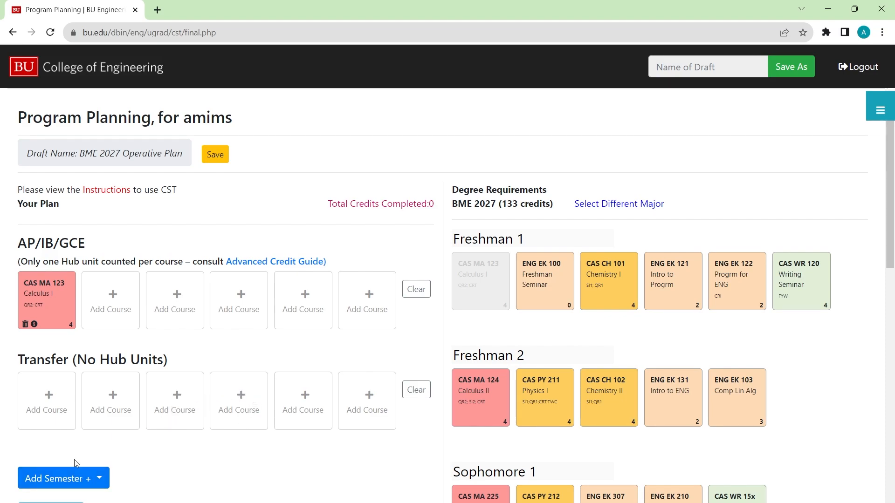
Add a Fall semester to the plan and set its year to 2023.
left_click(69, 485)
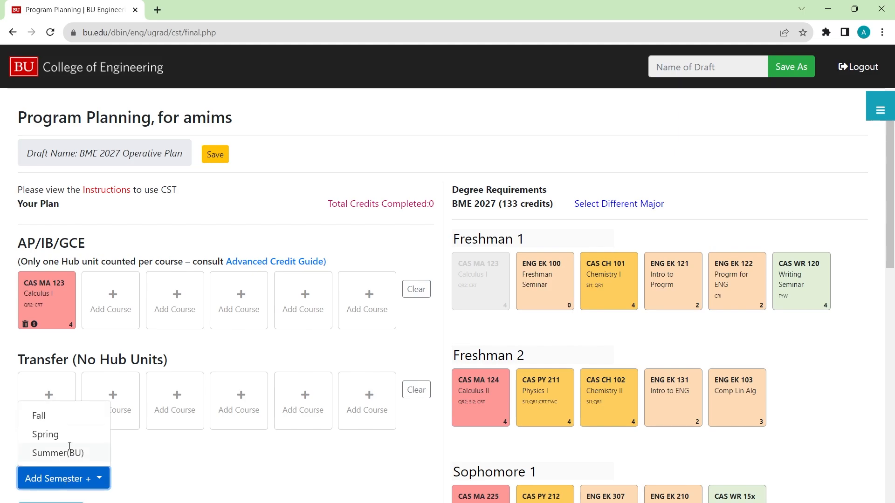
left_click(67, 420)
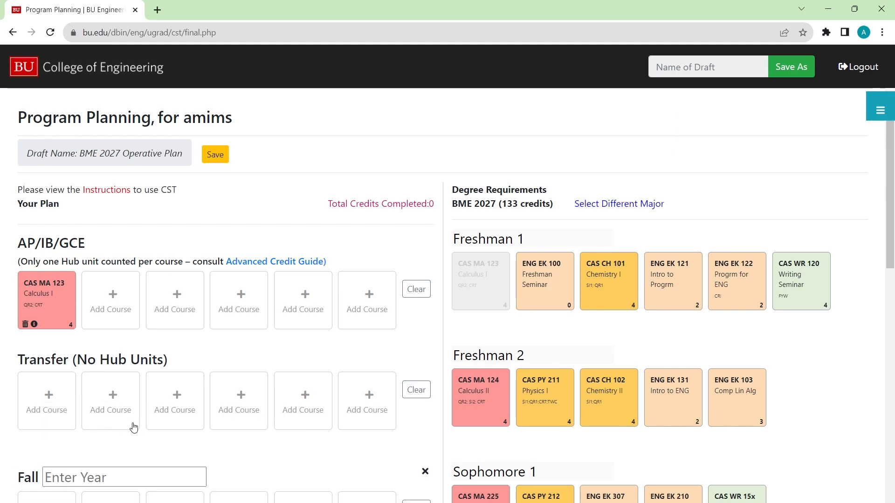
left_click(120, 472)
left_click(111, 474)
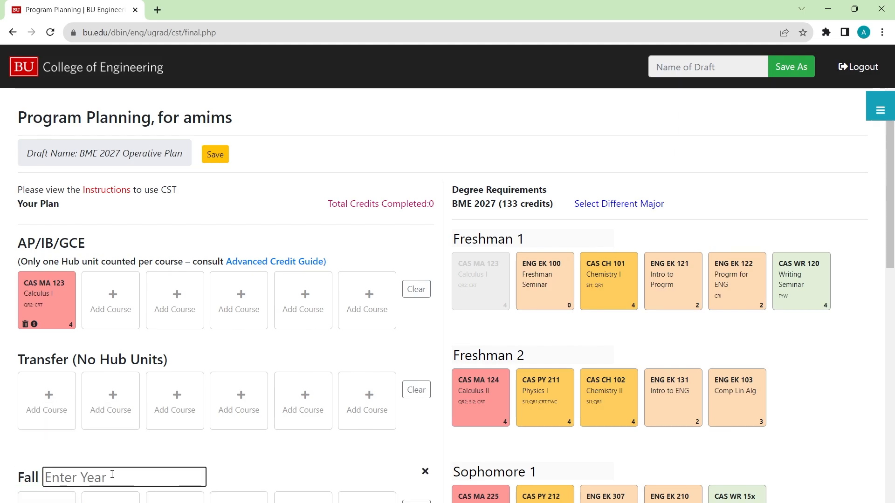
type("2023")
left_click(247, 472)
Place ENG BE 465 Senior Design I in the first Fall 2023 slot and remove it again.
scroll(249, 473, "down", 2)
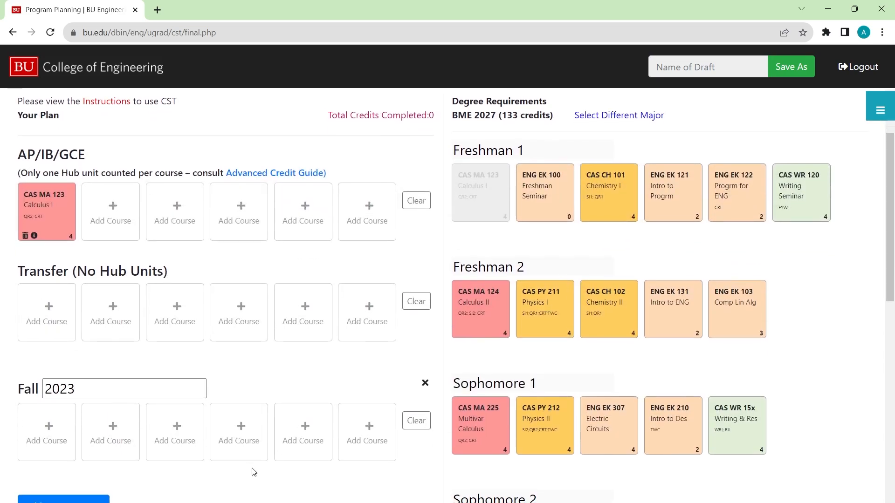
scroll(253, 472, "down", 1)
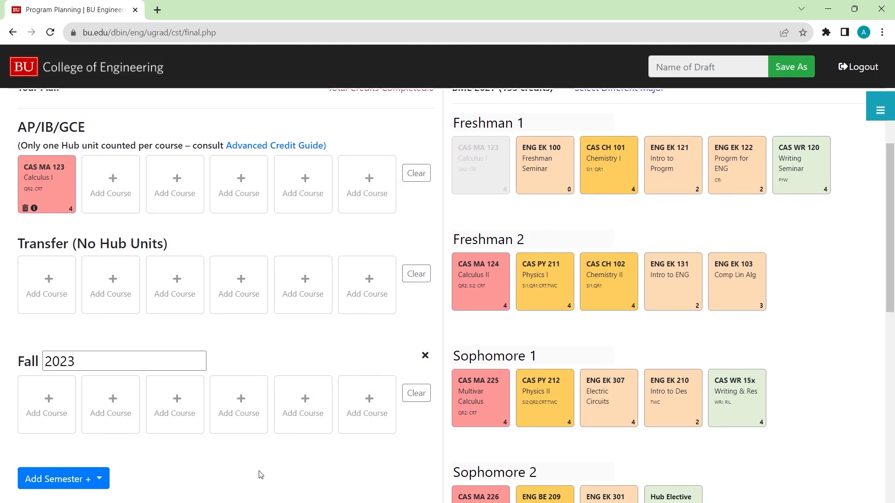
left_click(58, 413)
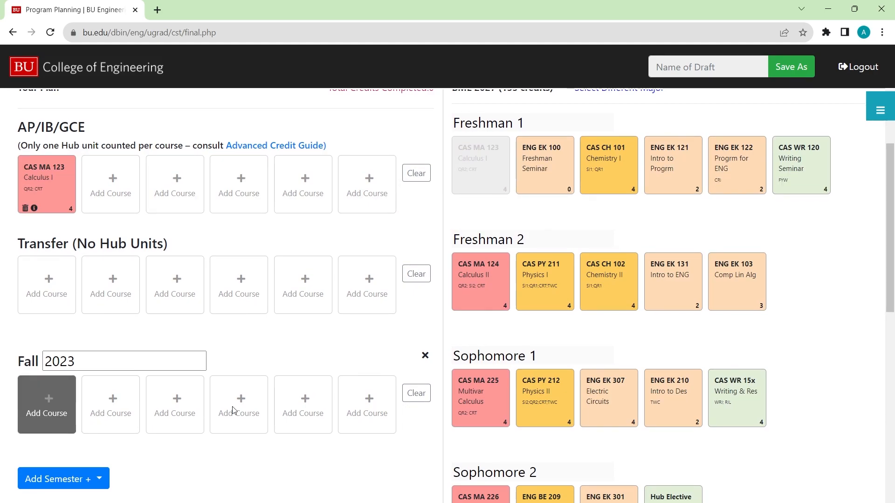
scroll(208, 409, "down", 10)
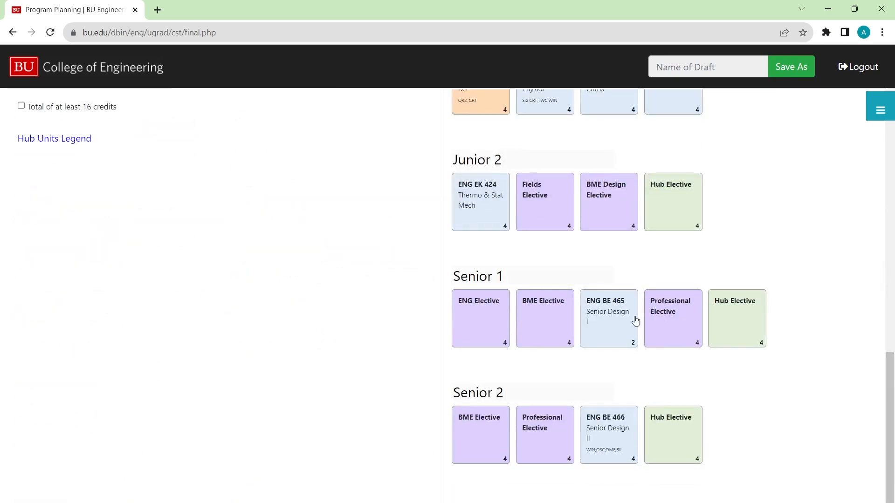
left_click(603, 321)
scroll(307, 328, "up", 5)
scroll(308, 329, "up", 4)
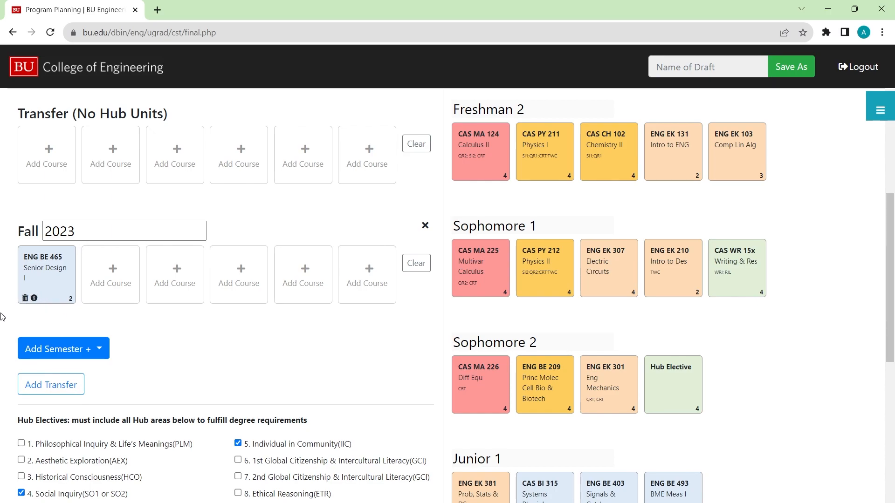
left_click(25, 298)
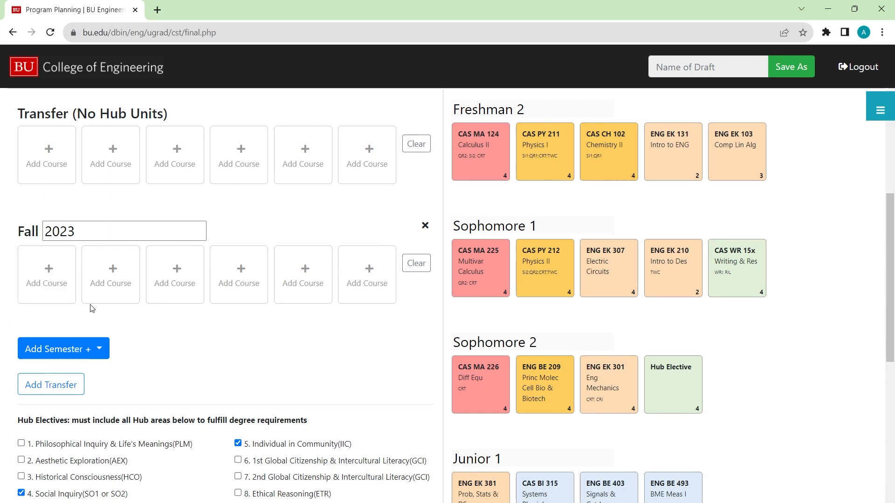
Fill the first three Fall 2023 slots with ENG EK 100 Freshman Seminar, CAS MA 124 Calculus II and CAS CH 101 Chemistry I.
scroll(176, 335, "up", 1)
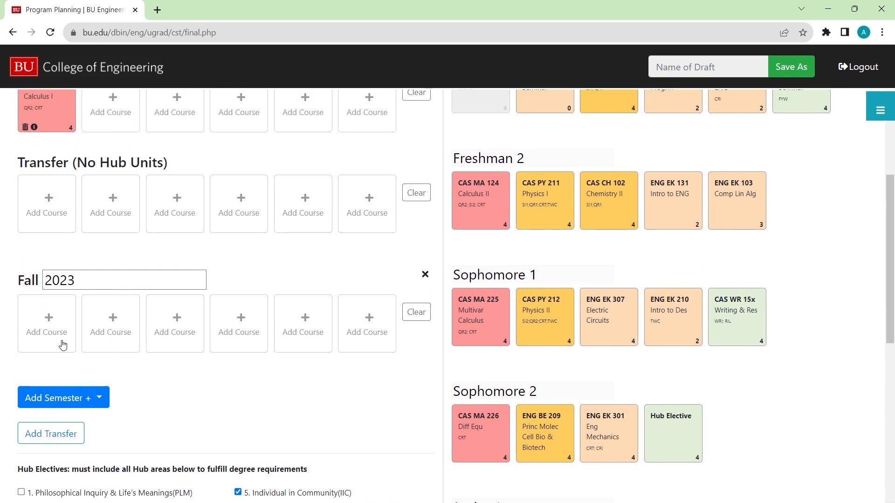
left_click(36, 335)
scroll(466, 251, "up", 2)
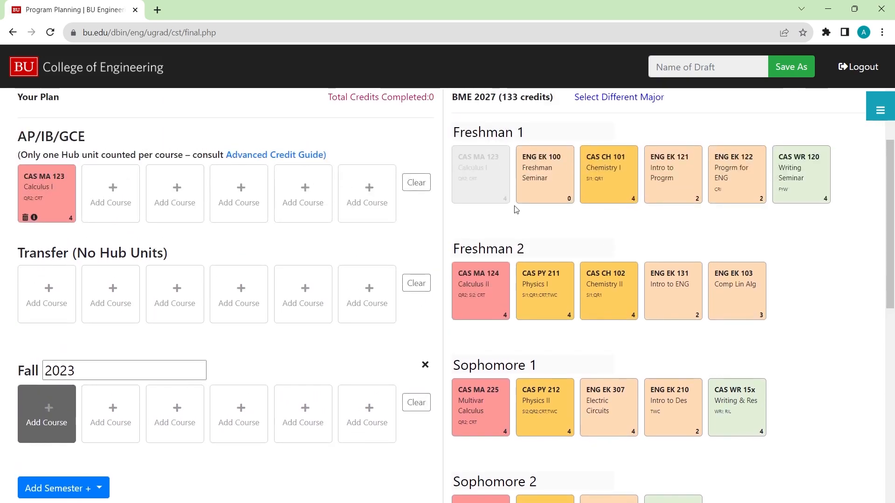
left_click(535, 177)
left_click(124, 419)
left_click(471, 318)
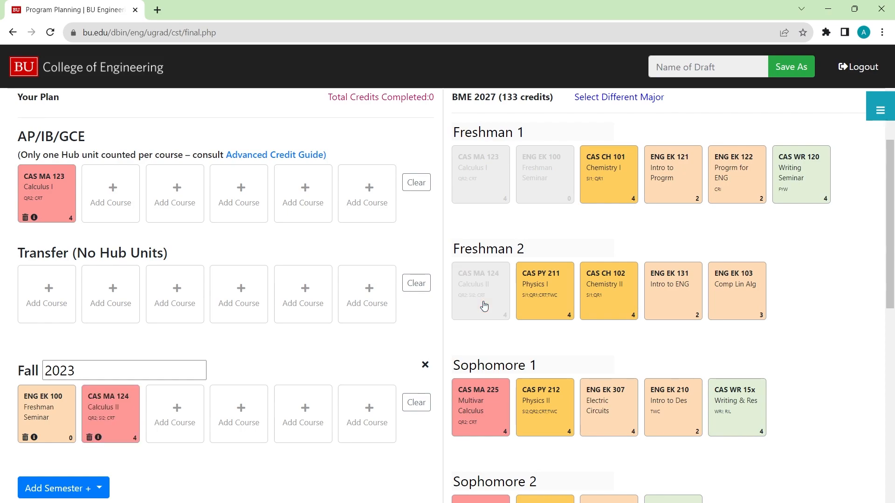
left_click(195, 413)
left_click(582, 201)
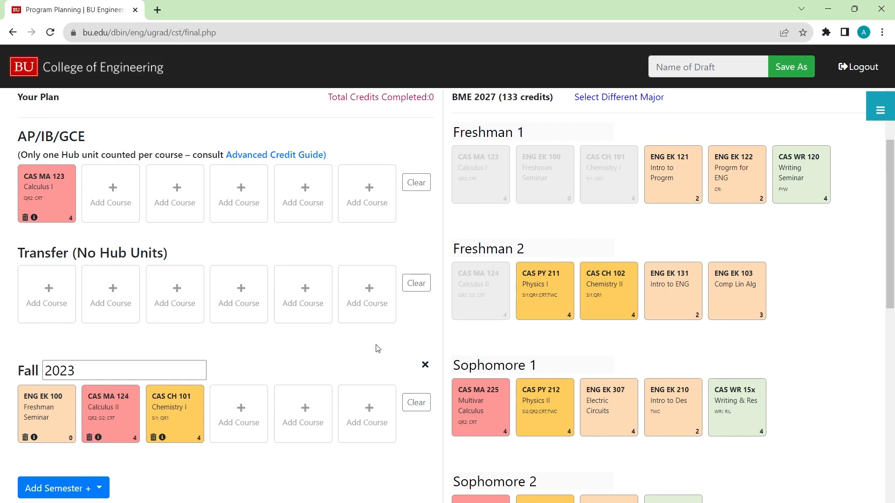
Fill the remaining Fall 2023 slots with ENG EK 121, ENG EK 122 and CAS WR 120 Writing Seminar.
left_click(243, 424)
left_click(660, 181)
left_click(304, 422)
left_click(745, 177)
left_click(370, 411)
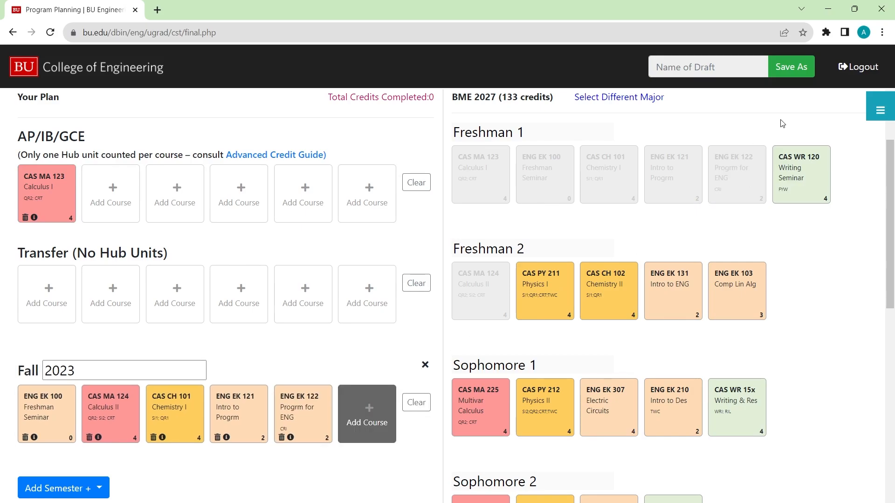
left_click(810, 163)
Add a Spring semester to the plan and set its year to 2024.
scroll(497, 347, "down", 1)
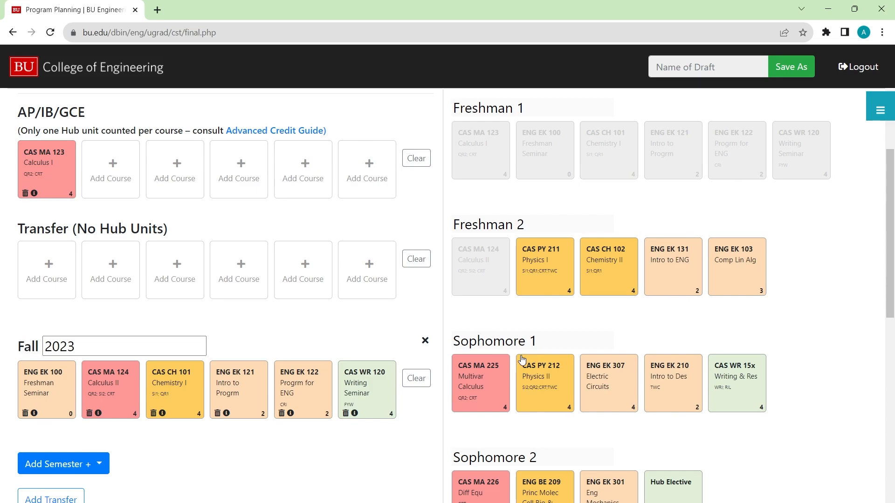
scroll(521, 359, "down", 2)
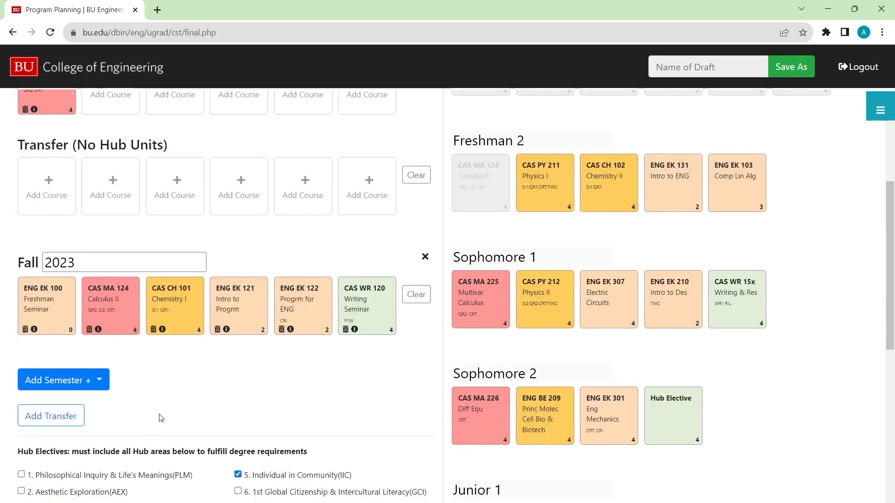
left_click(100, 387)
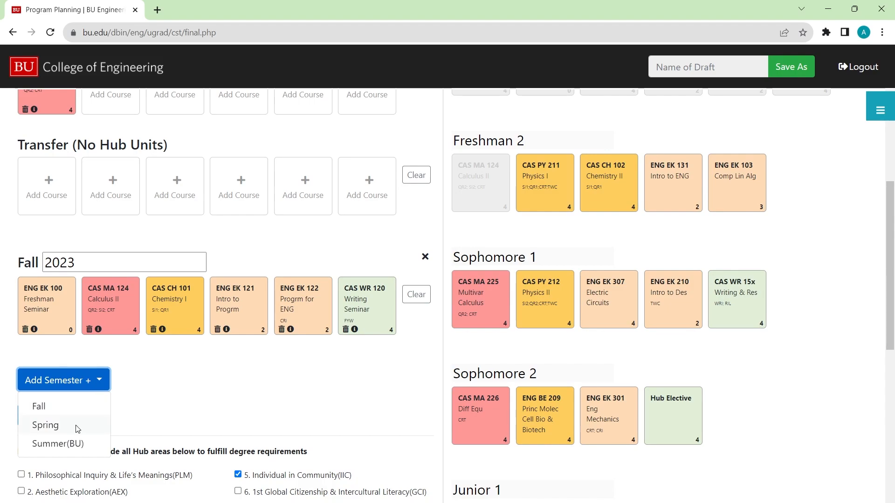
left_click(77, 425)
left_click(118, 381)
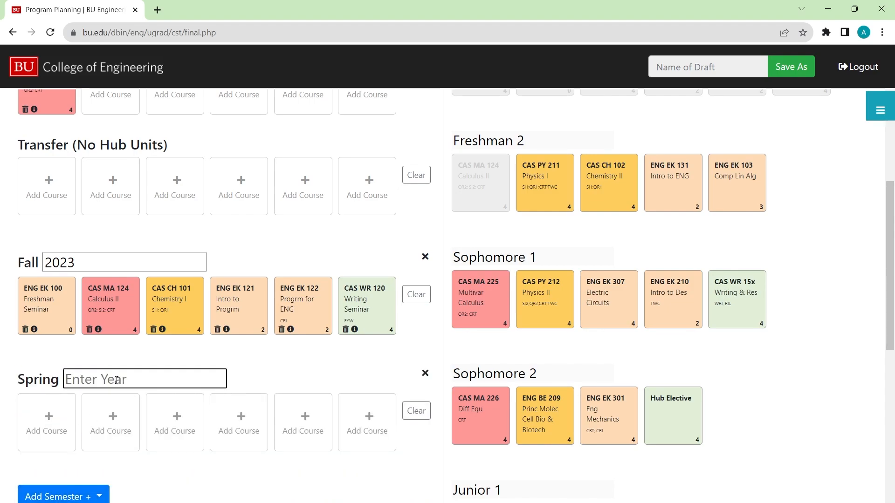
type("2024")
left_click(289, 352)
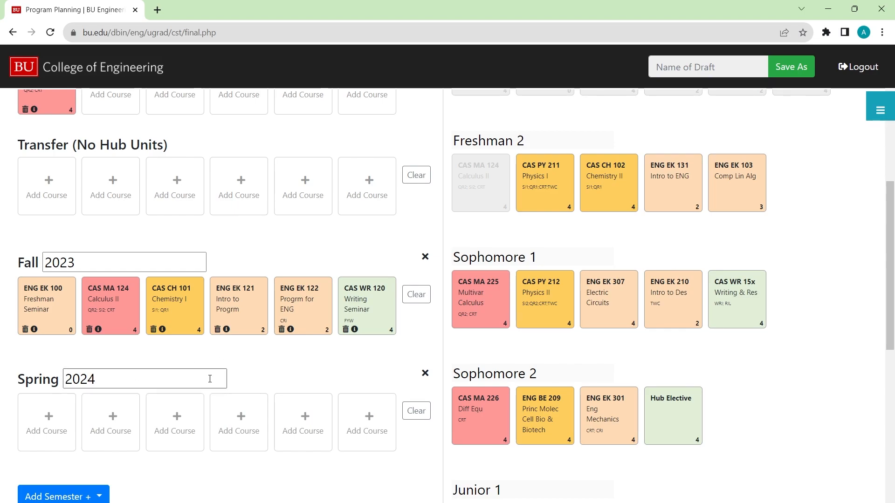
Fill the first three Spring 2024 slots with CAS MA 225 Multivar Calculus, CAS CH 102 Chemistry II and ENG EK 131 Intro to ENG.
left_click(53, 408)
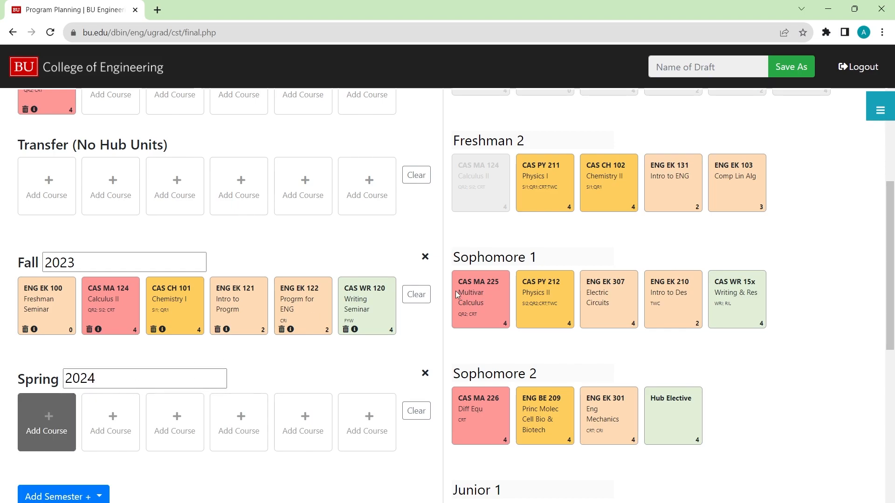
left_click(480, 297)
left_click(122, 423)
left_click(604, 201)
left_click(185, 423)
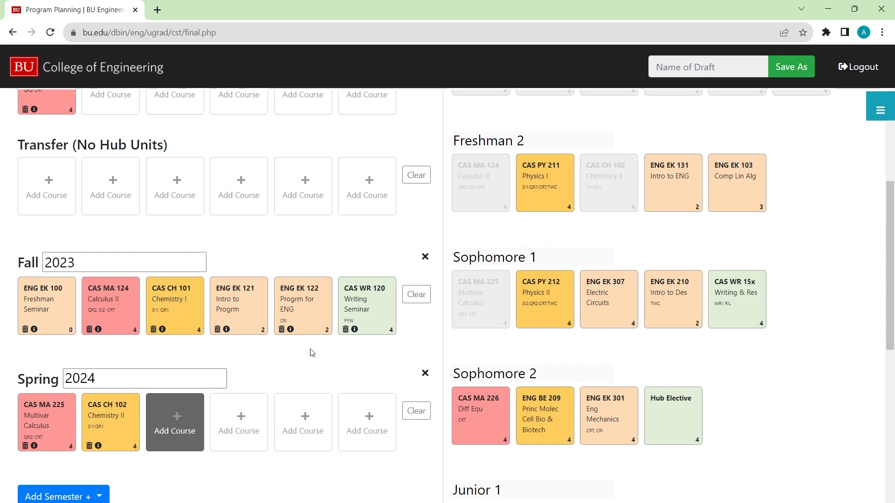
left_click(662, 200)
Add ENG EK 103 Comp Lin Alg and CAS PY 211 Physics I to the fourth and fifth Spring 2024 slots.
left_click(227, 429)
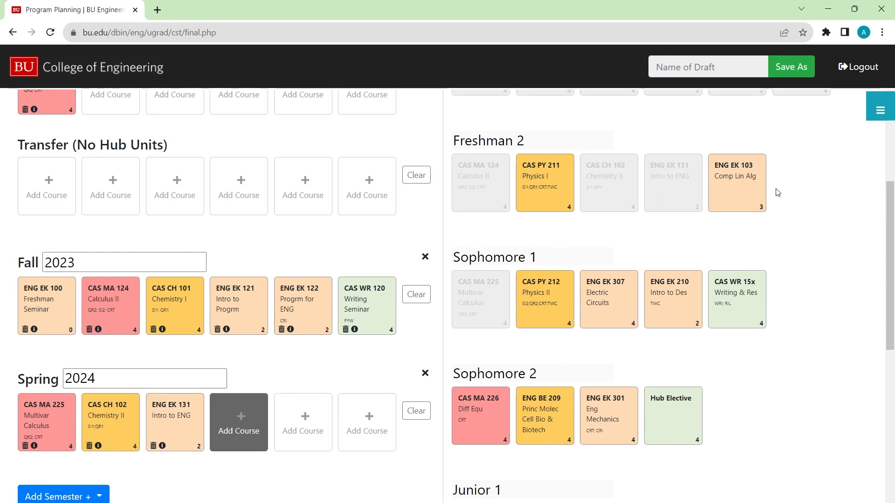
left_click(739, 191)
left_click(311, 432)
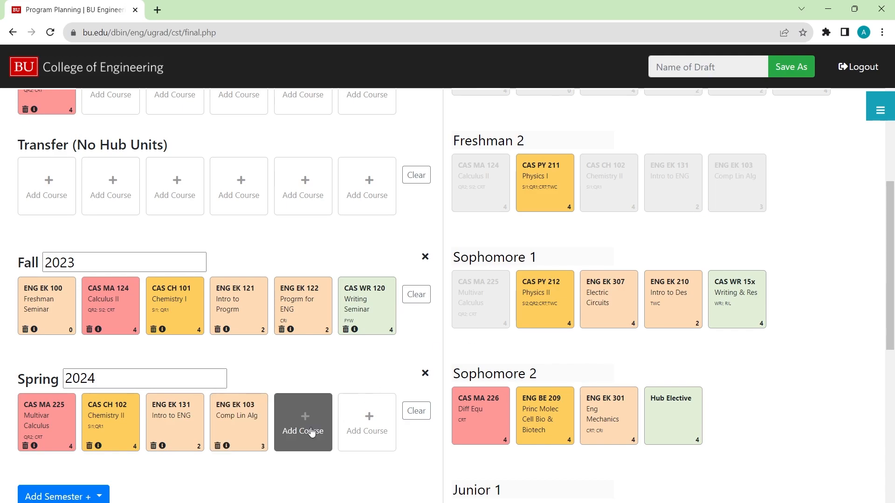
left_click(545, 198)
Replace CAS PY 211 Physics I in Spring 2024 with the Hub Elective from the Sophomore 2 requirements.
scroll(208, 405, "down", 1)
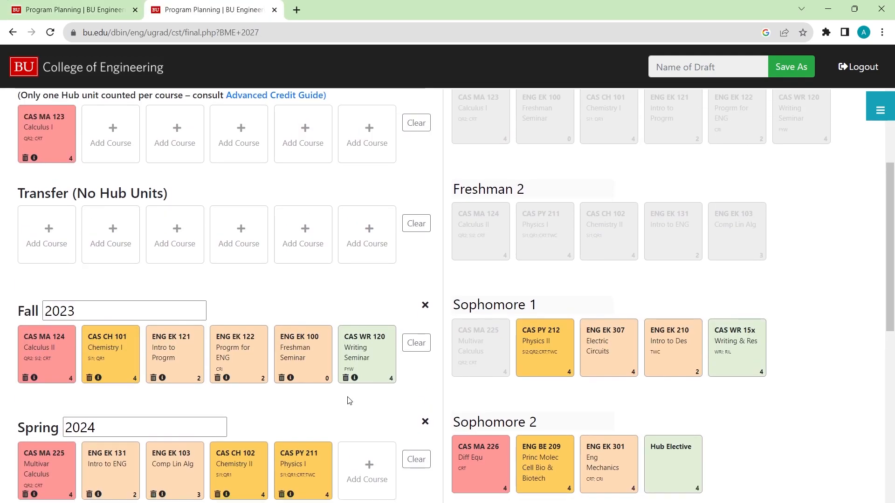
scroll(348, 398, "down", 2)
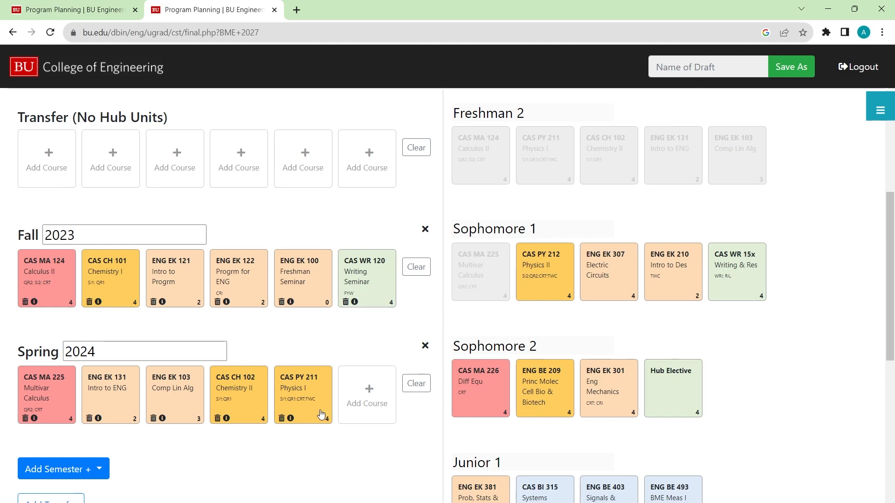
left_click(281, 419)
left_click(306, 391)
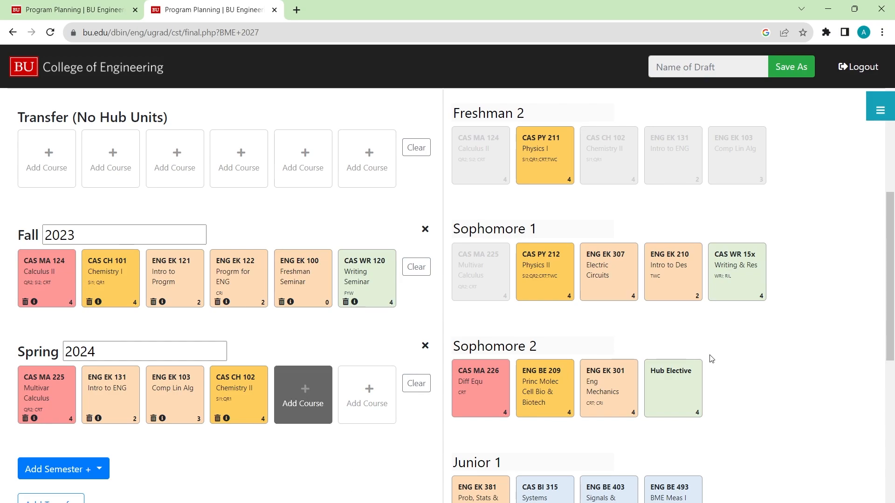
left_click(685, 392)
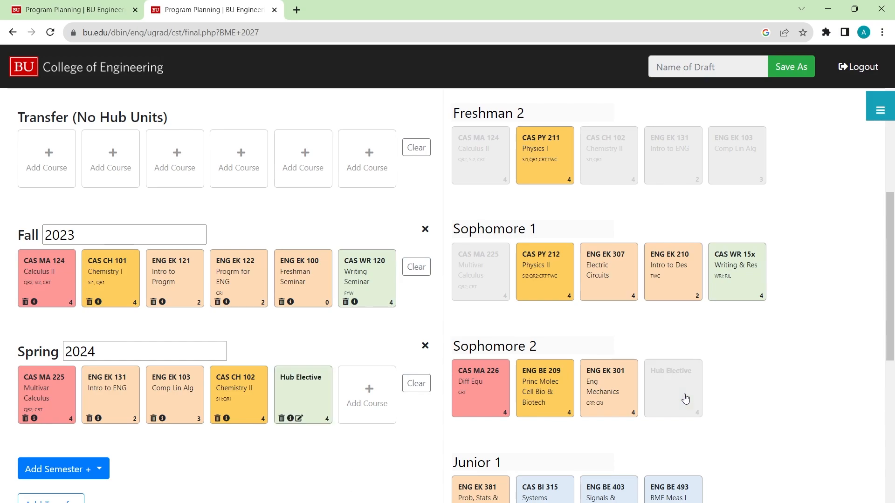
Fill in the Spring 2024 Hub Elective details with course number QST SI 250 and Hub units SO1 IIC.
left_click(299, 419)
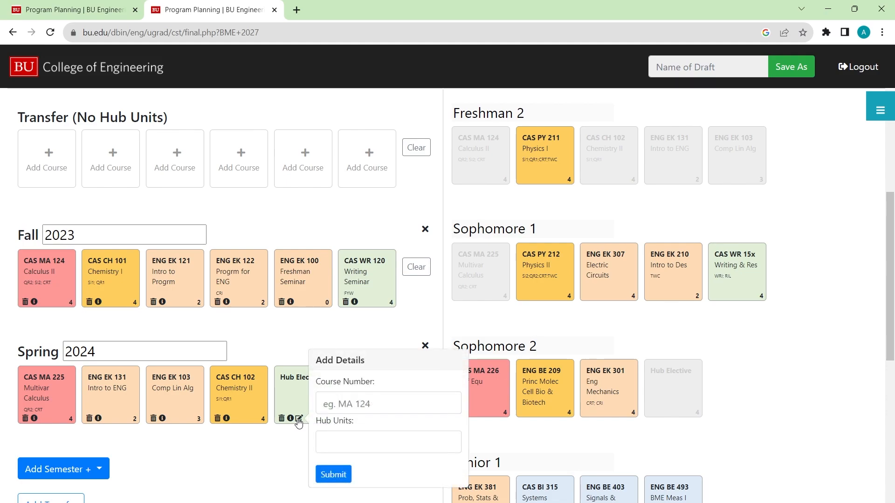
left_click(343, 405)
type("QST")
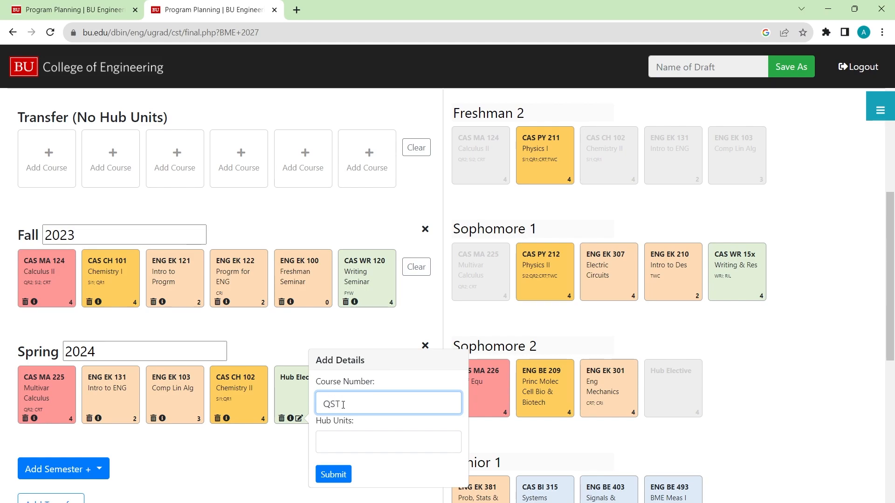
type(" SI 250")
left_click(354, 443)
type("S)")
key("BackSpace")
type("O1 IIC")
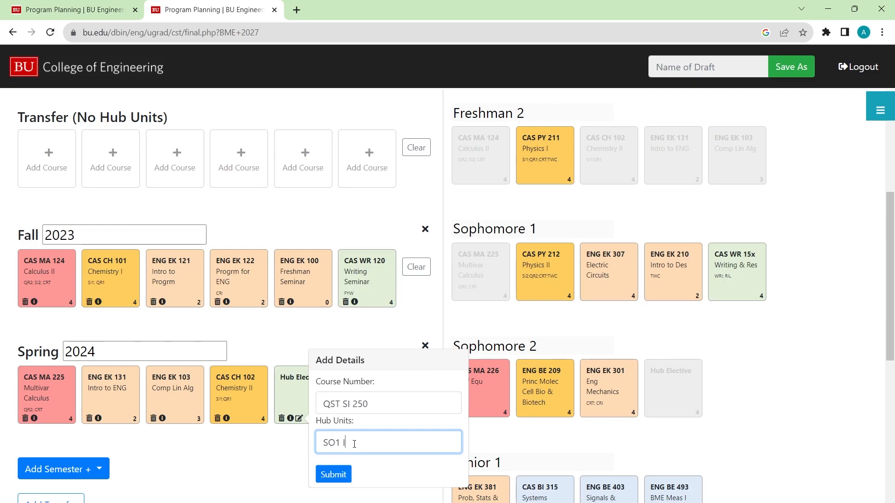
left_click(332, 474)
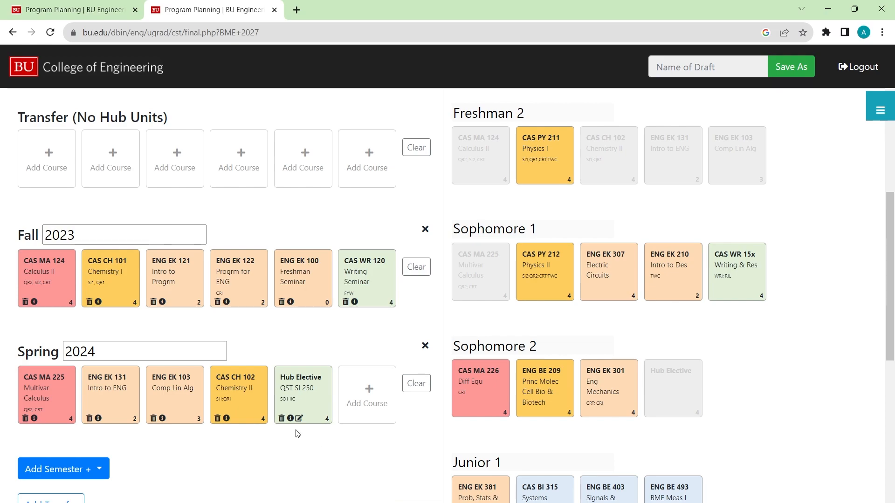
Mark the QST SI 250 Hub Elective in Spring 2024 as counting toward a Minor in its comments.
left_click(290, 419)
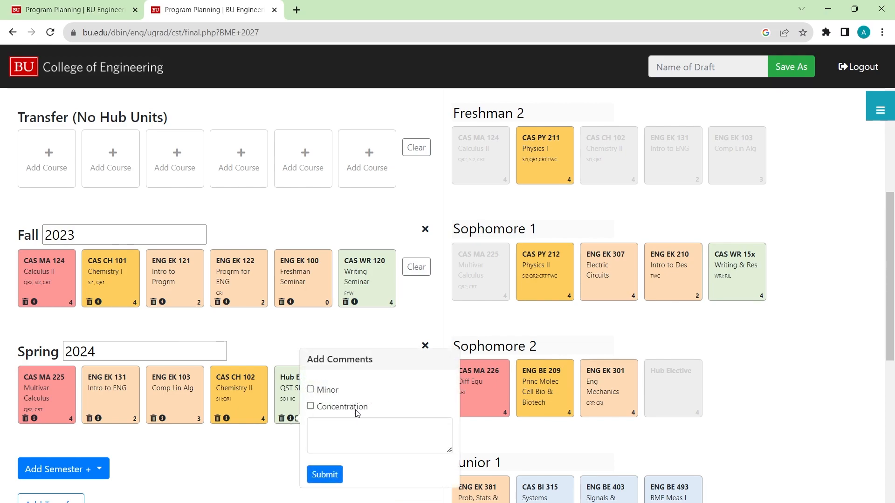
left_click(310, 390)
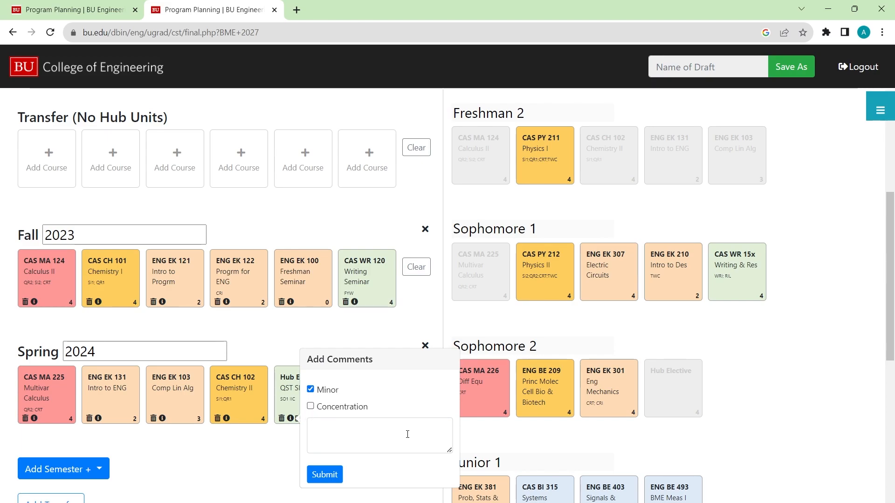
left_click(326, 476)
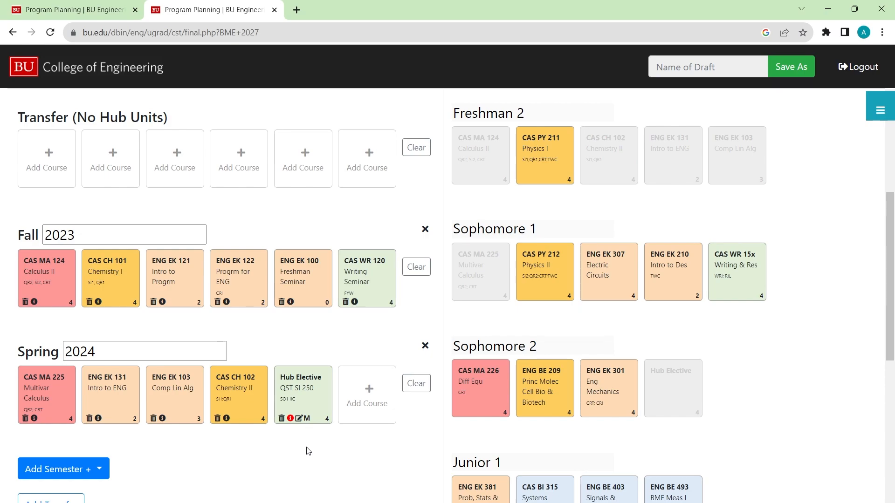
Check off Social Inquiry (SO1 or SO2) and Individual in Community (IIC) in the Hub Electives requirements checklist.
scroll(308, 451, "down", 2)
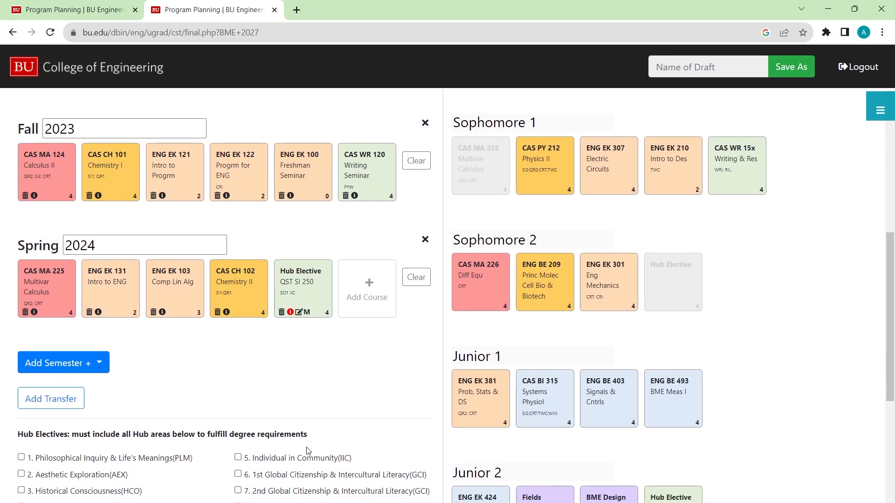
scroll(308, 451, "down", 1)
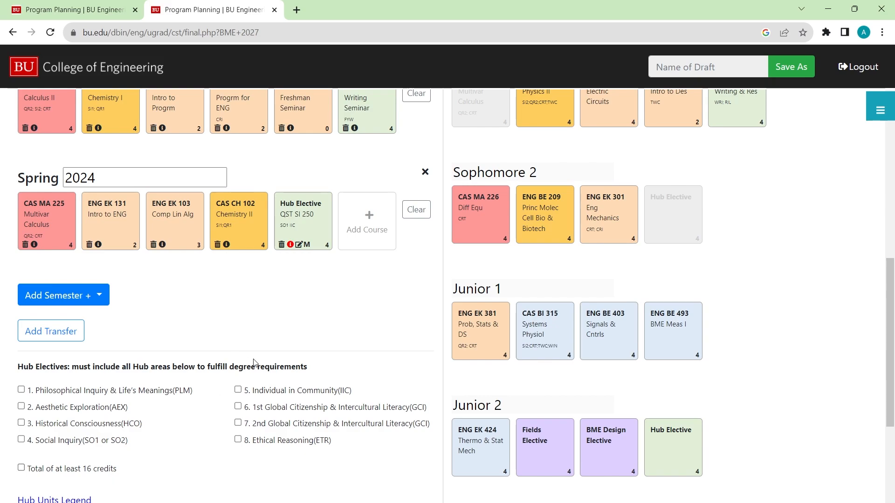
left_click(21, 440)
left_click(238, 390)
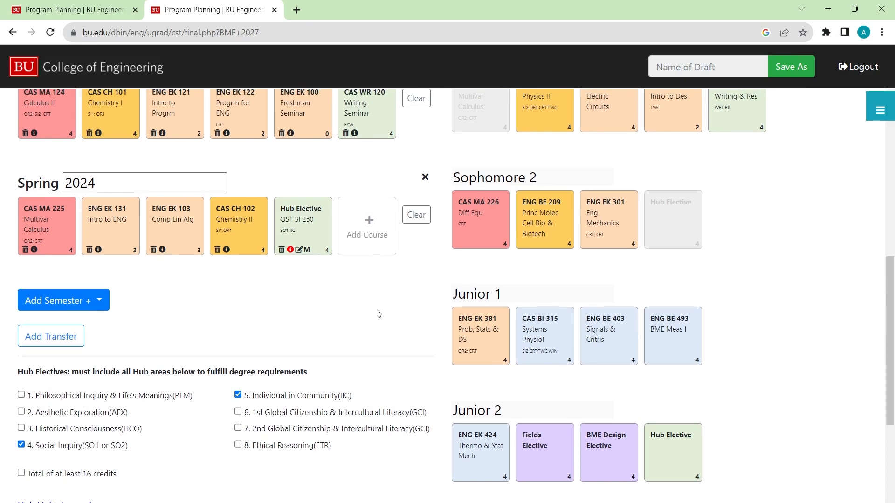
Save the changes to the BME 2027 Operative Plan draft and dismiss the confirmation.
scroll(378, 314, "up", 6)
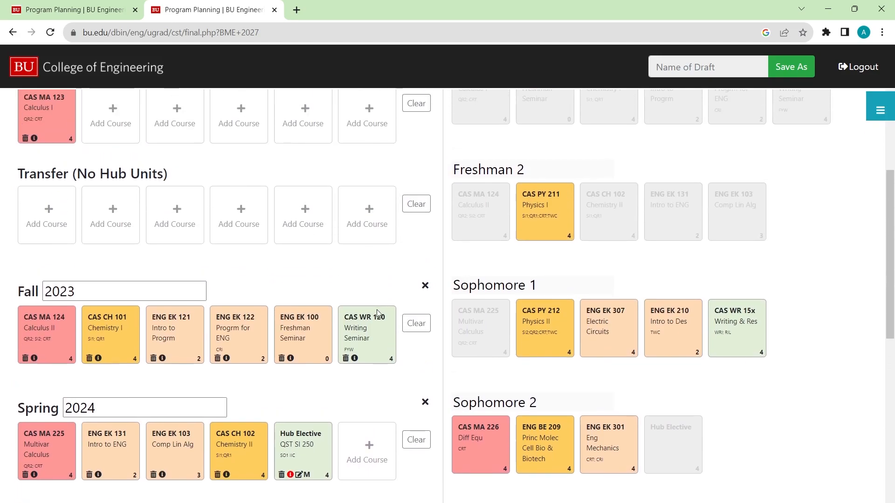
scroll(378, 313, "up", 3)
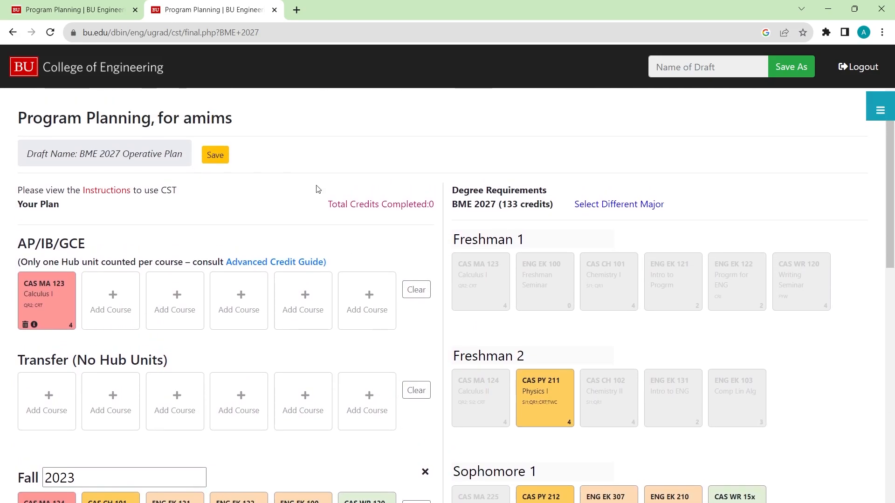
left_click(214, 161)
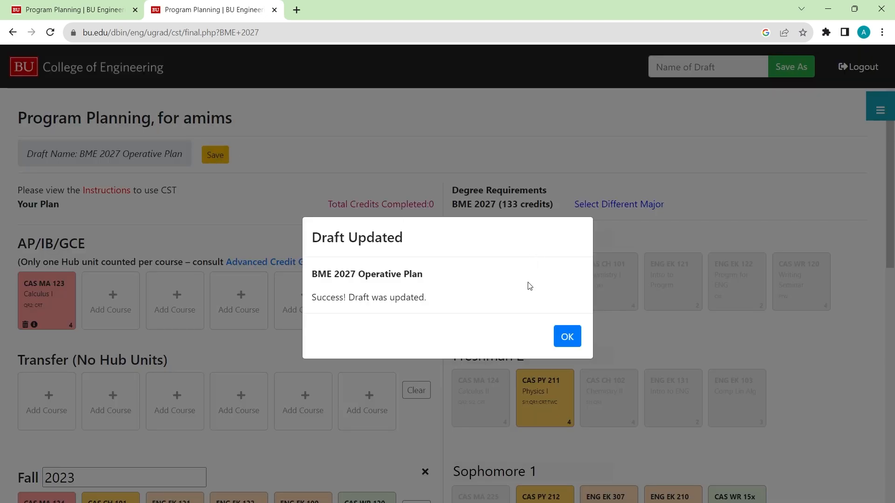
left_click(573, 343)
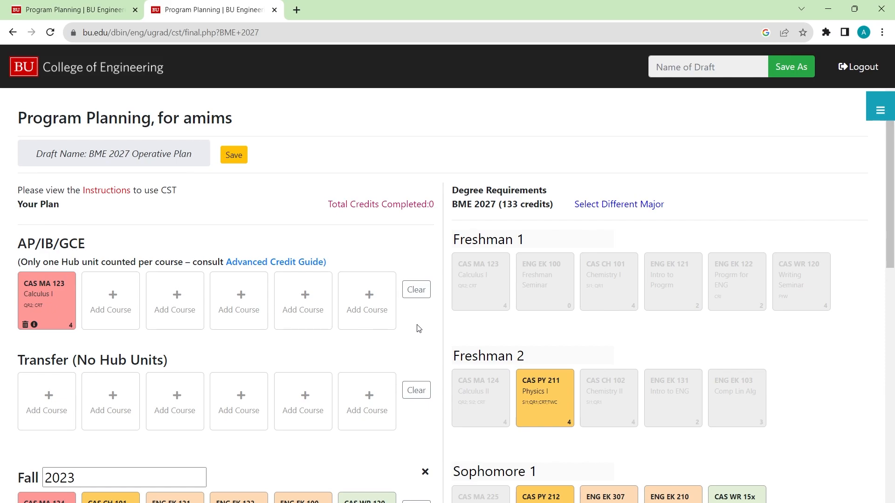
scroll(419, 329, "down", 1)
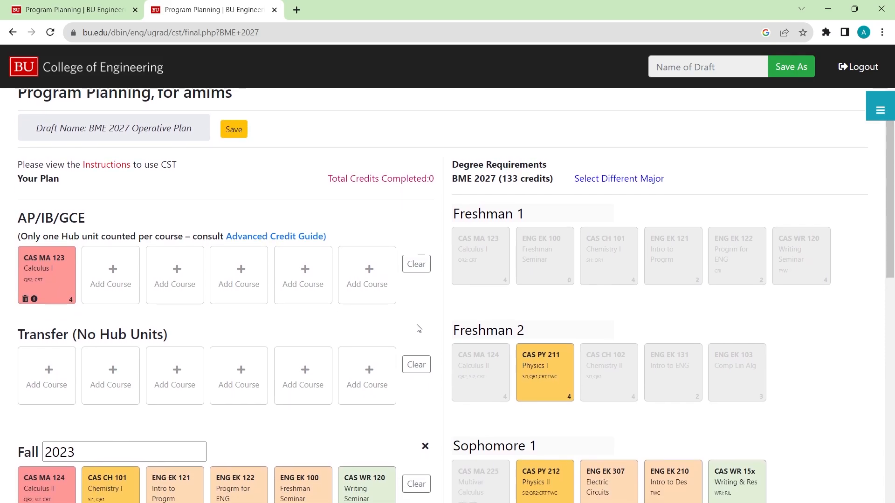
scroll(419, 328, "up", 1)
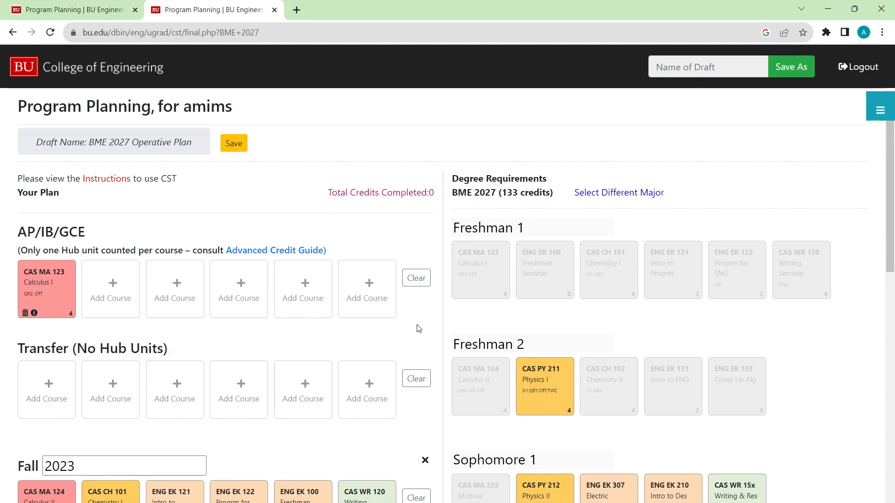
Save the plan as a new draft named "Innovation and Entreprenuership".
key("ctrl+w")
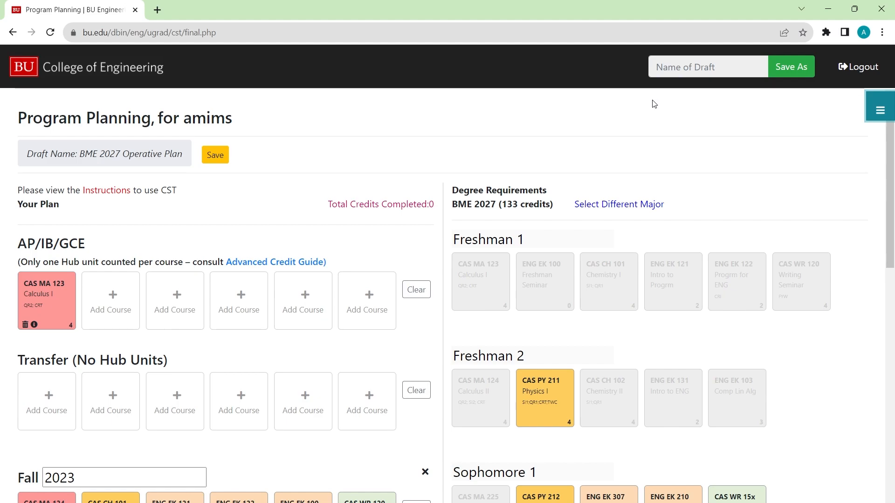
left_click(674, 69)
type("Innovation ")
type("and Entrepren")
type("eurship")
left_click(672, 103)
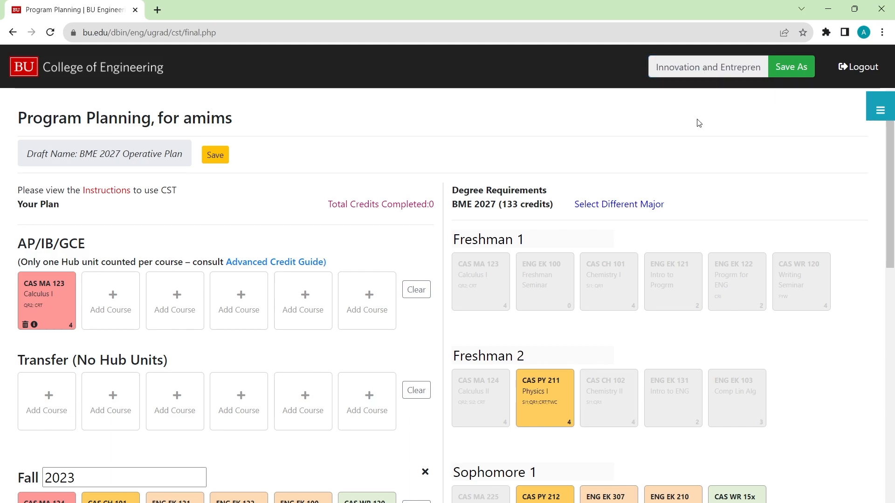
left_click(797, 71)
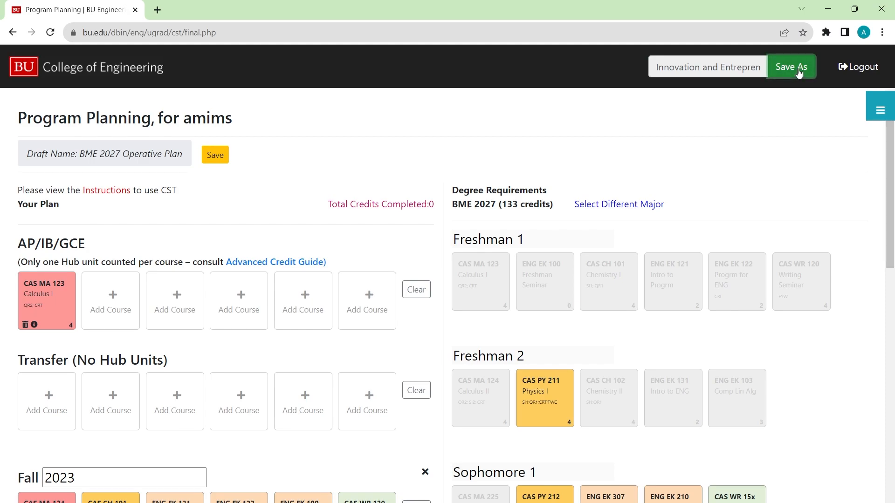
left_click(572, 329)
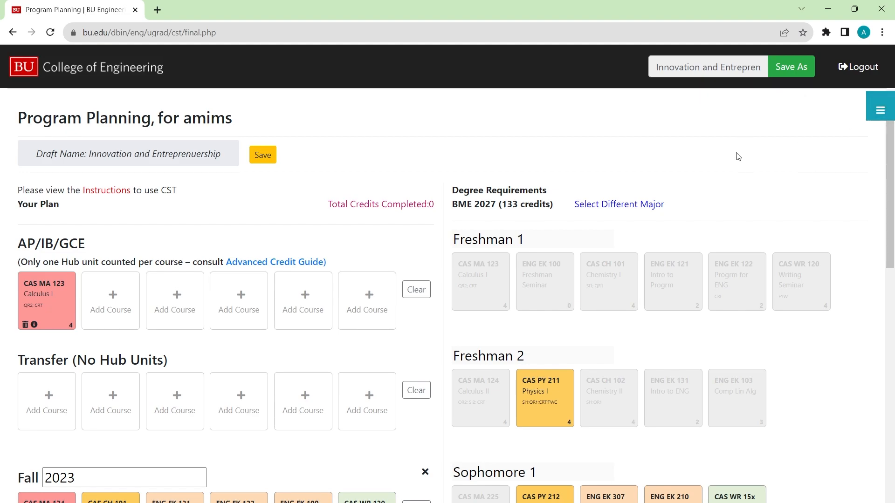
Open the BME 2027 Operative Plan from the list of saved drafts.
left_click(872, 110)
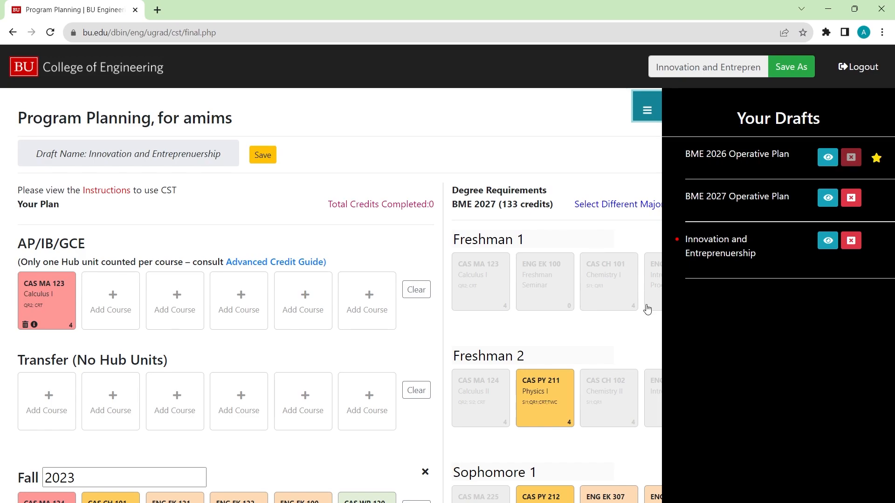
left_click(827, 199)
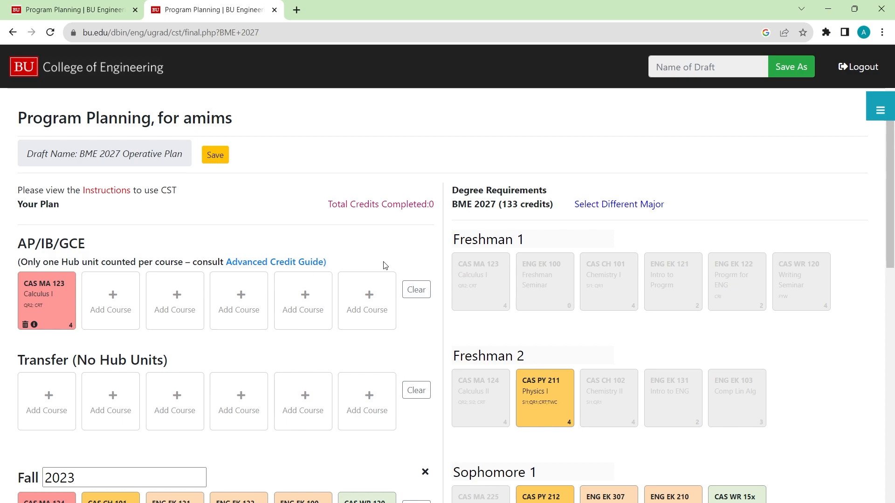
scroll(384, 265, "down", 1)
scroll(384, 265, "up", 1)
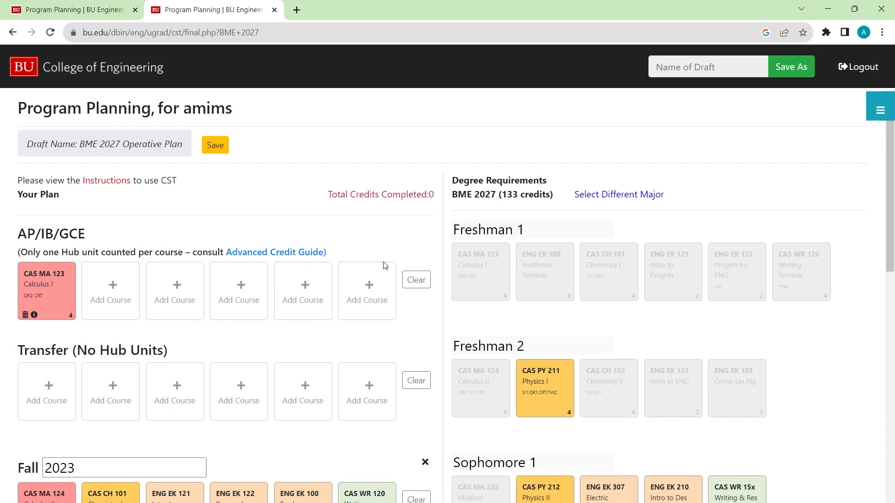
Add a custom course named Biochemistry with 4 credits to the sixth Spring 2024 slot.
scroll(385, 265, "down", 2)
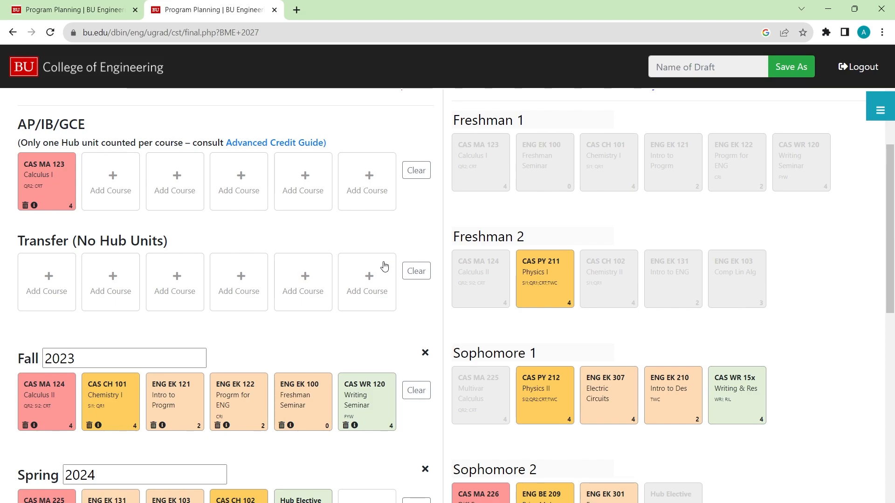
scroll(385, 266, "down", 2)
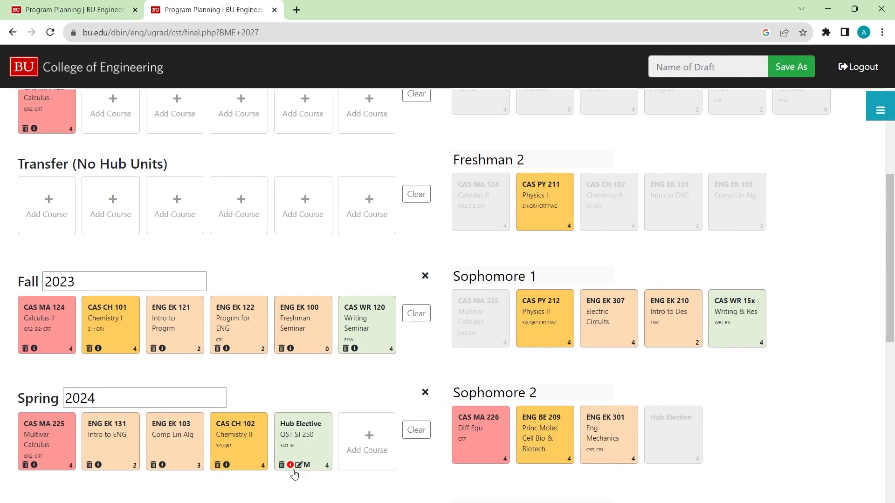
double_click(376, 448)
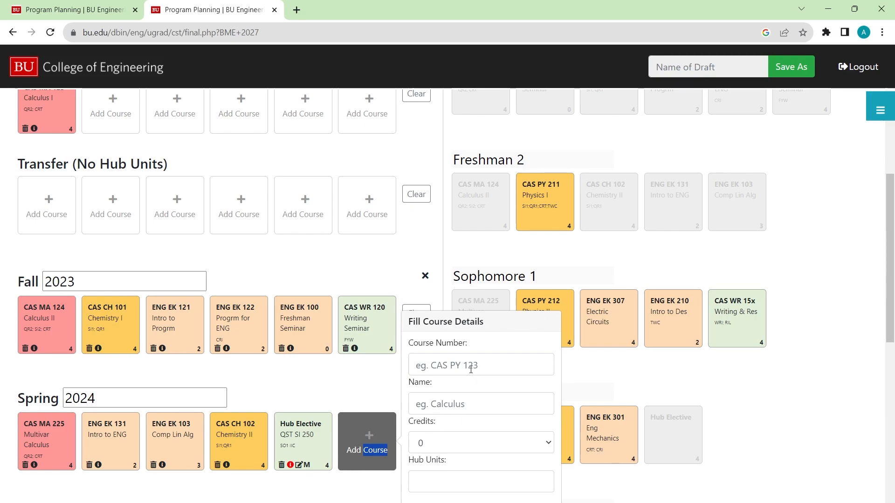
left_click(426, 406)
type("Biochemistry")
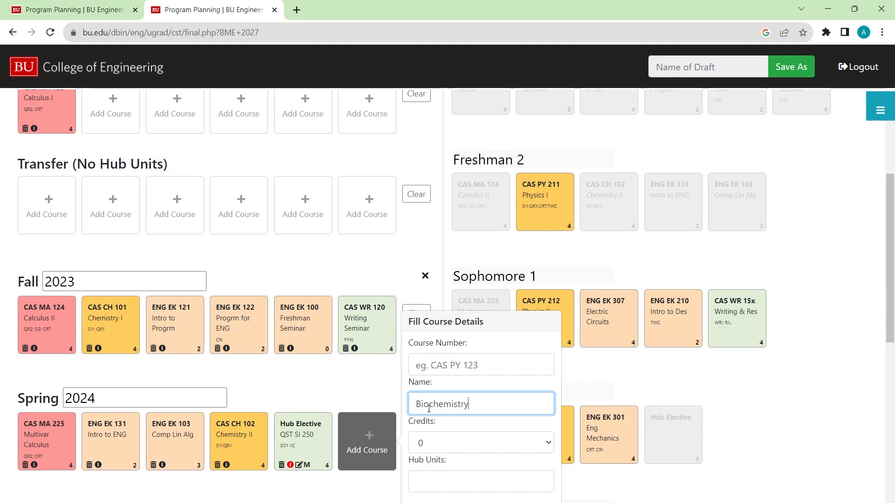
left_click(437, 443)
left_click(431, 502)
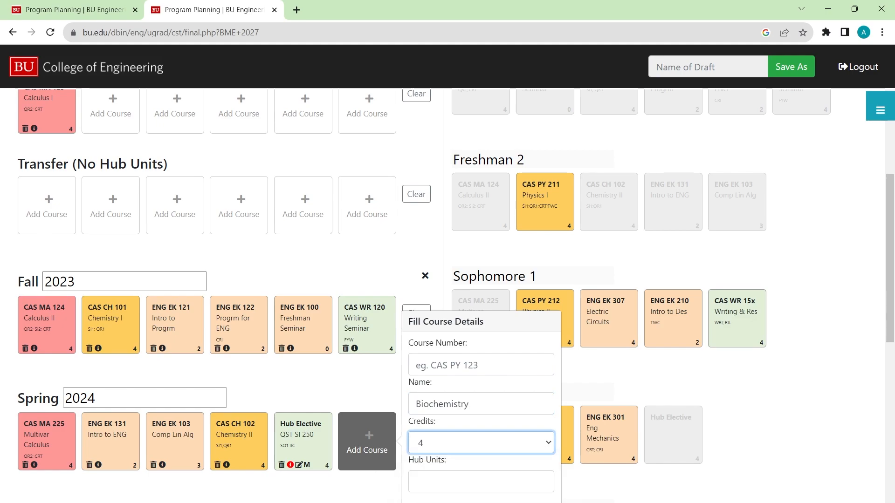
key("Return")
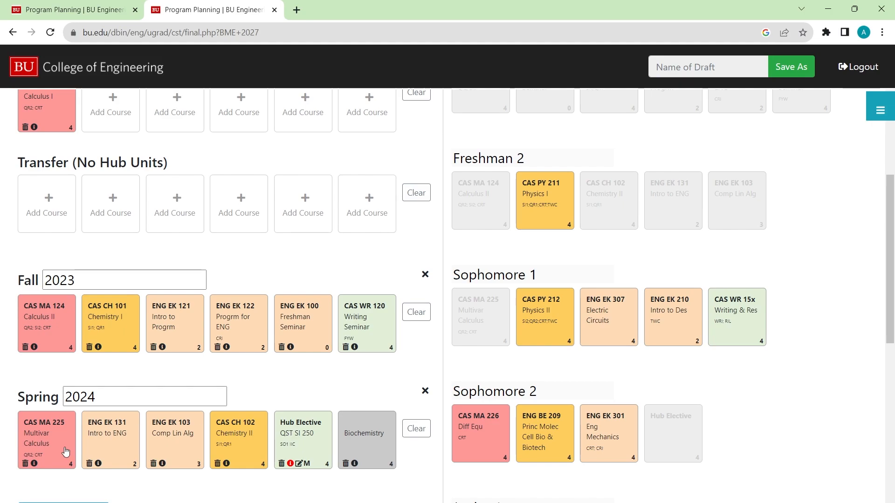
Add a Summer(BU) 2024 semester to the plan.
left_click(47, 501)
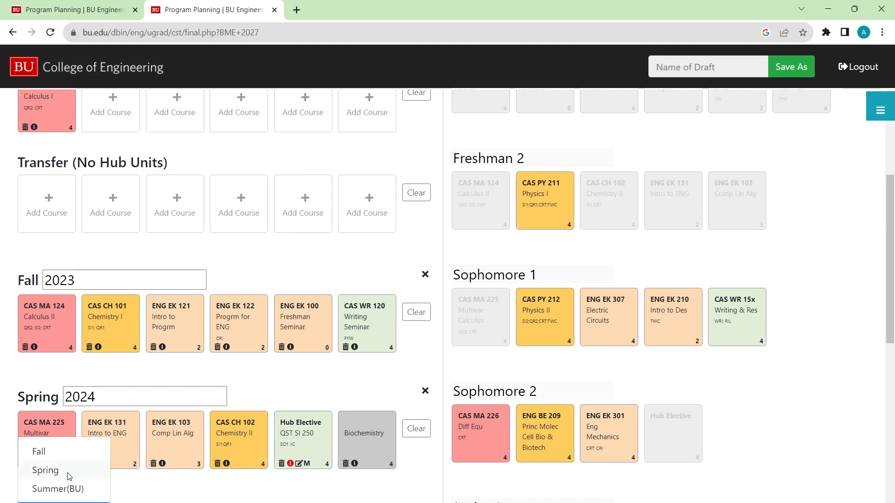
left_click(68, 487)
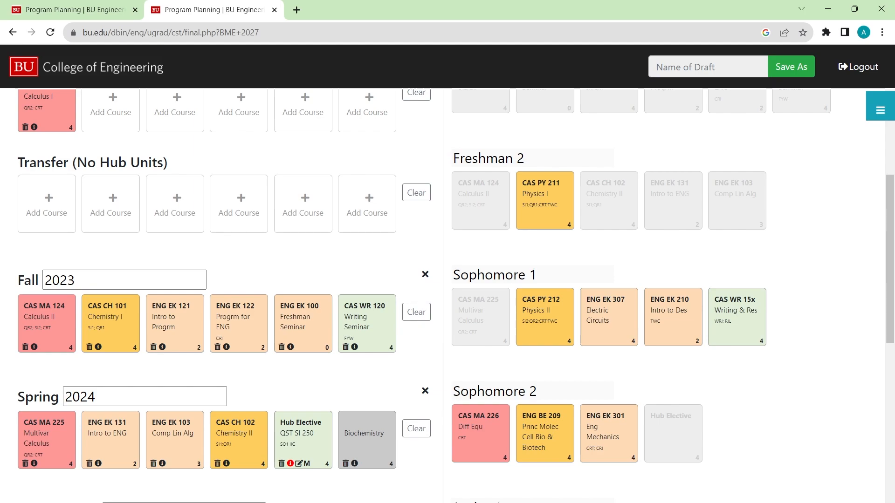
scroll(290, 501, "down", 5)
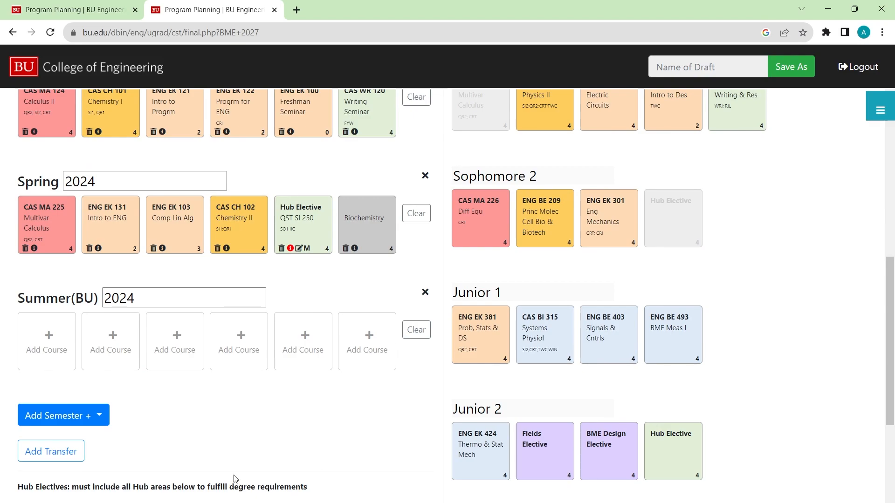
Fill the first two Summer(BU) 2024 slots with CAS PY 211 Physics I and CAS WR 15x Writing & Res.
left_click(32, 345)
scroll(473, 205, "up", 3)
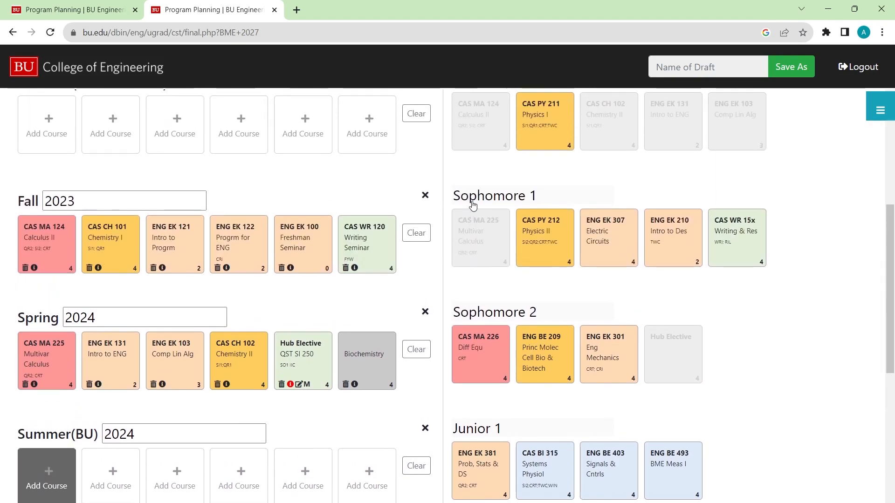
left_click(543, 140)
scroll(366, 340, "down", 2)
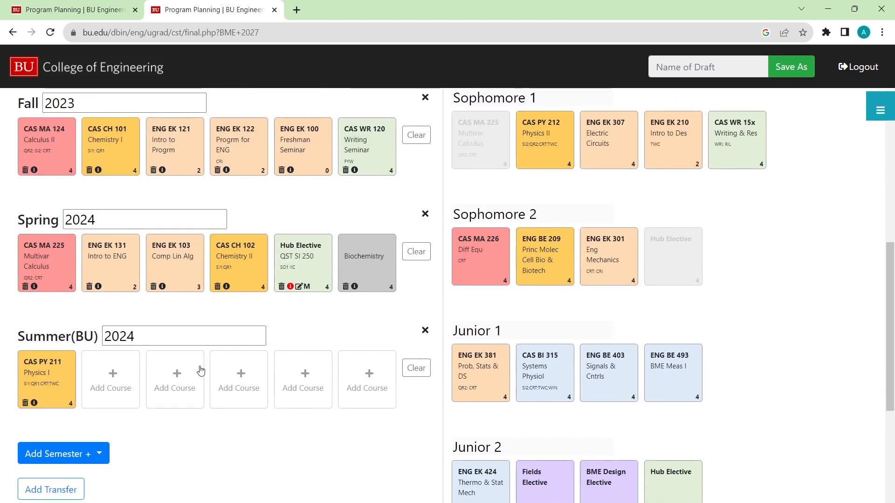
left_click(111, 380)
left_click(740, 156)
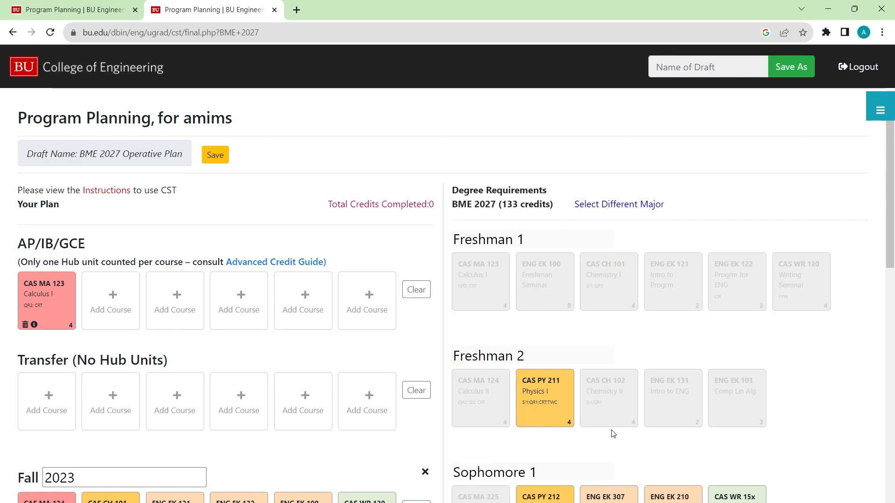
Add CAS PY 211 Physics I to the first Transfer (No Hub Units) slot.
left_click(41, 393)
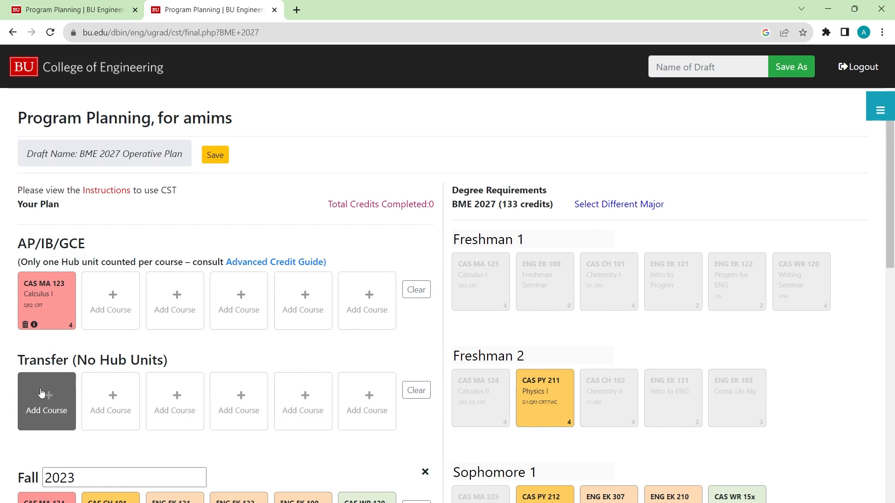
left_click(526, 396)
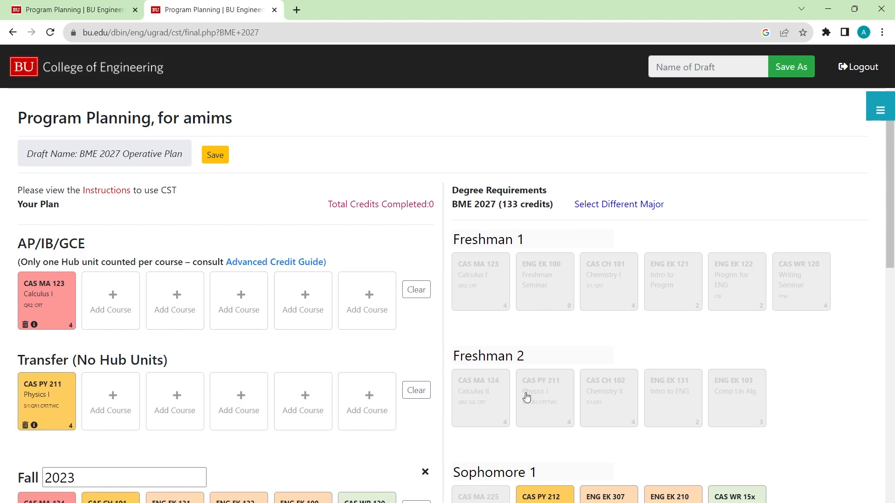